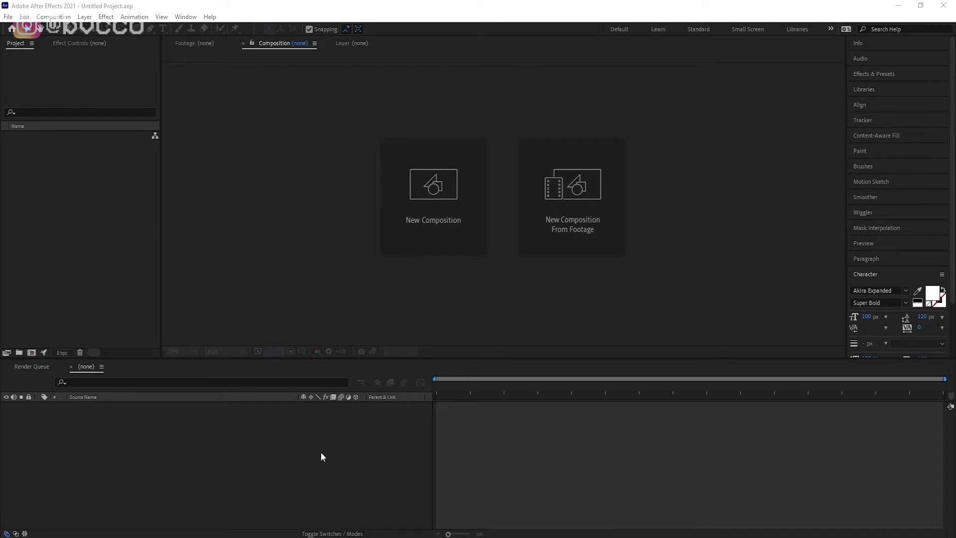
# Create Comp 1 at 1920×1080, 23.976 fps and 30 seconds, with a black solid layer
pyautogui.click(430, 208)
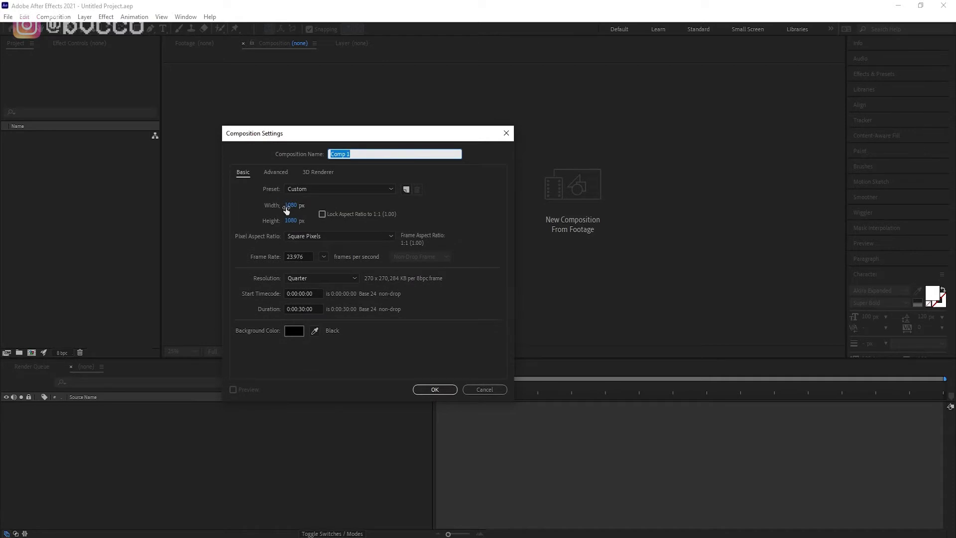
pyautogui.click(288, 206)
pyautogui.write('1920')
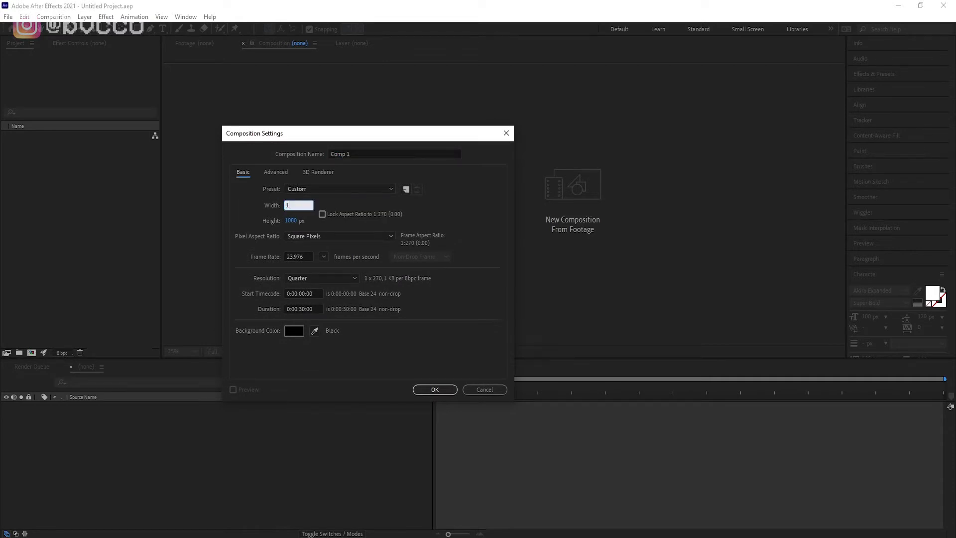
pyautogui.click(498, 340)
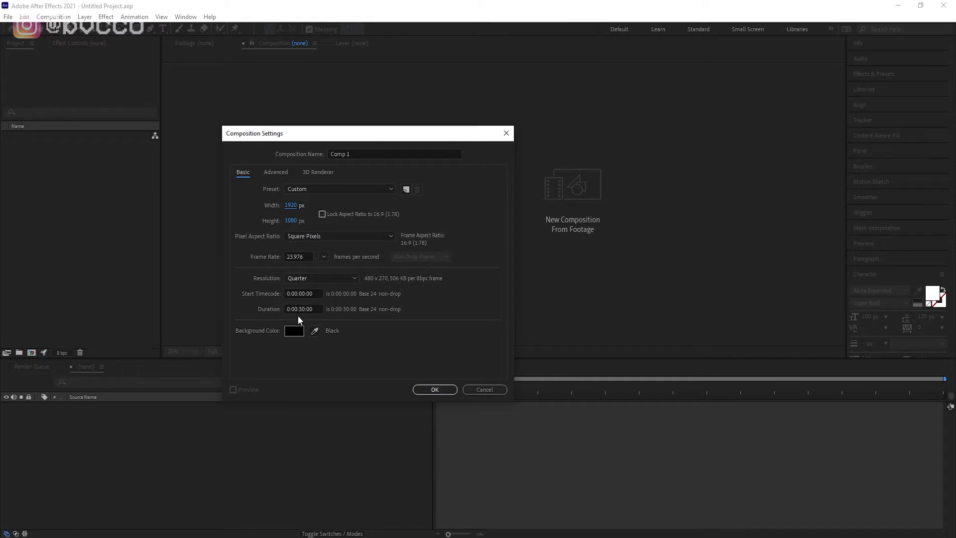
pyautogui.press('Return')
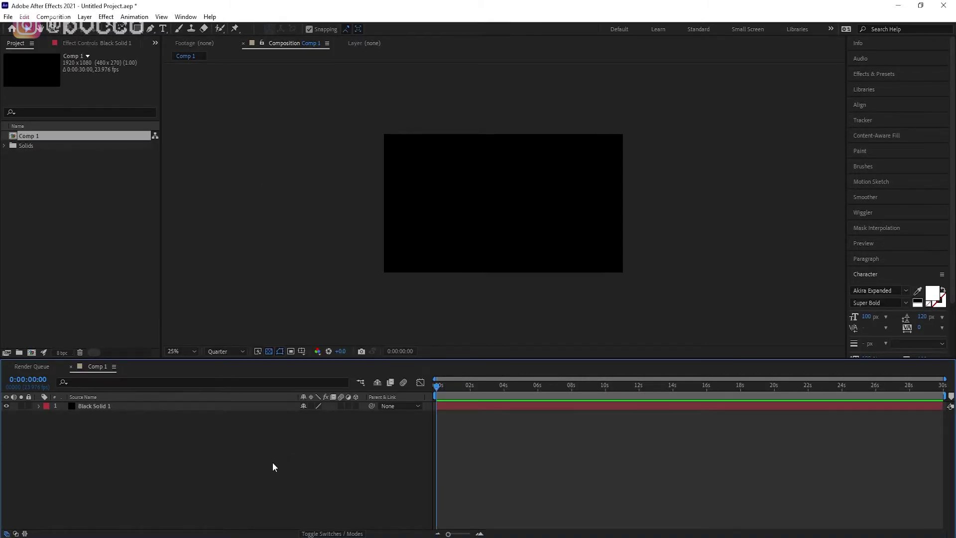
# Add a paragraph text box reading 'subscribe to bvcco it is an awesome channel' in the viewer centre
pyautogui.click(163, 29)
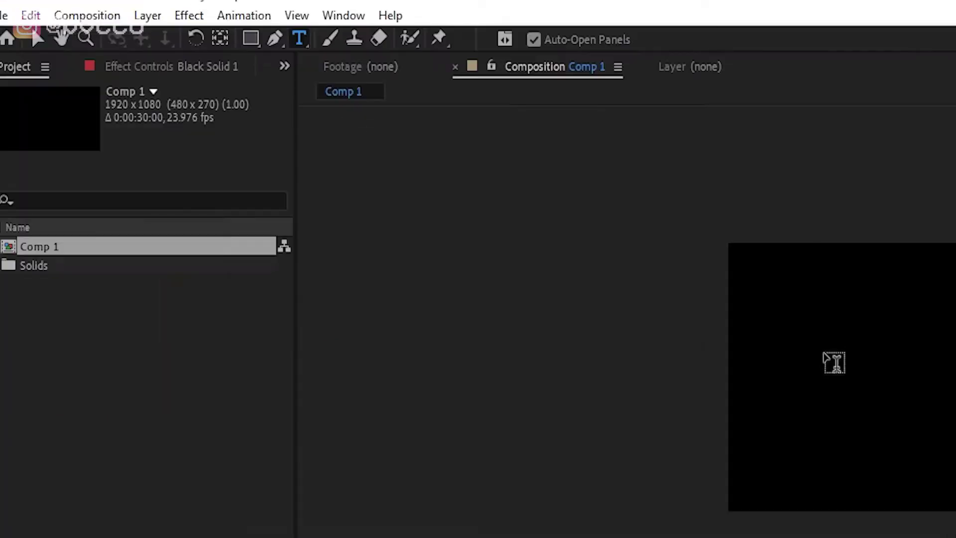
pyautogui.moveTo(431, 183); pyautogui.dragTo(571, 236)
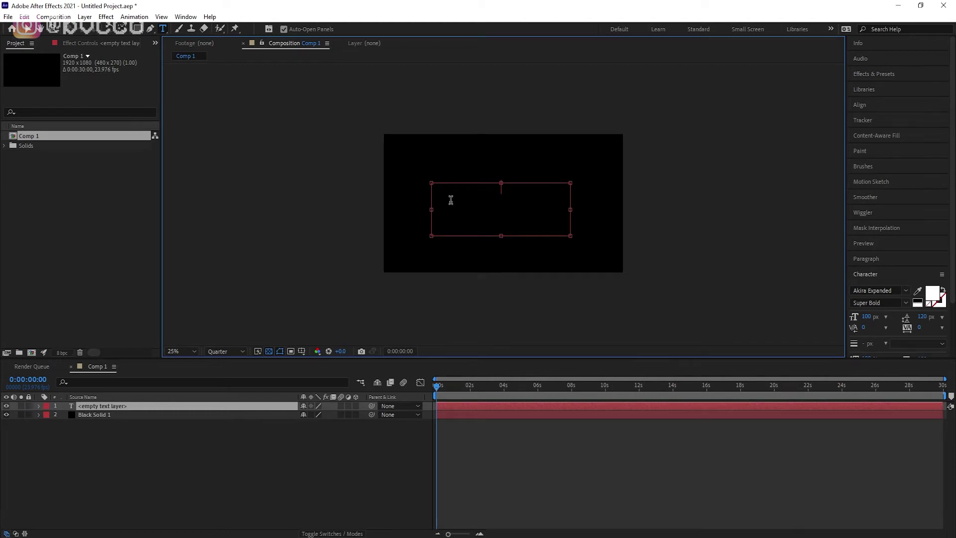
pyautogui.write('dsa')
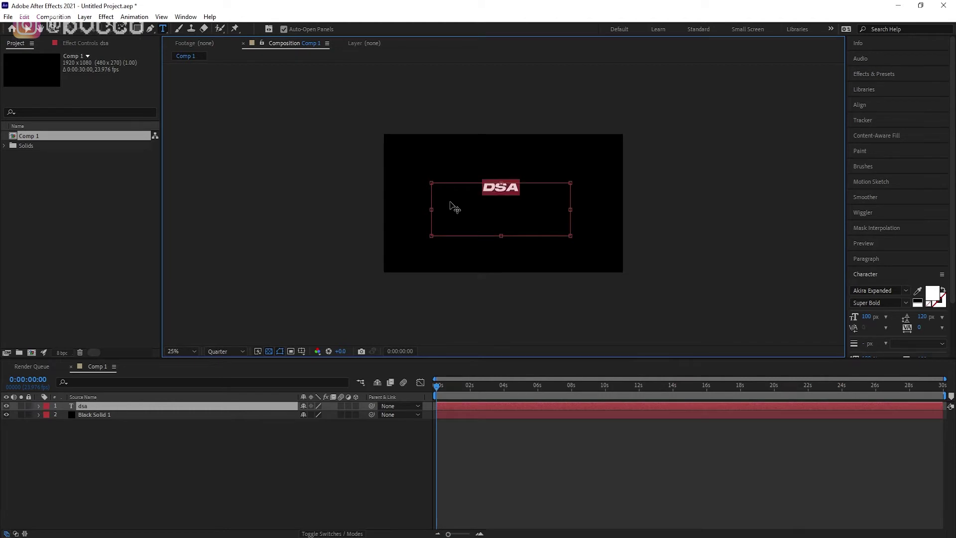
pyautogui.write('subscribe to bvc')
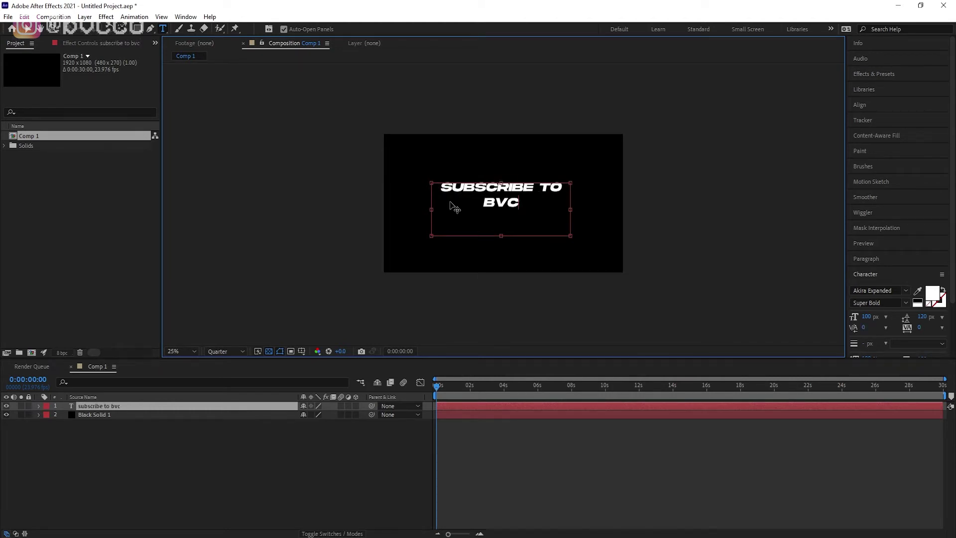
pyautogui.write('co it is an awesome channel')
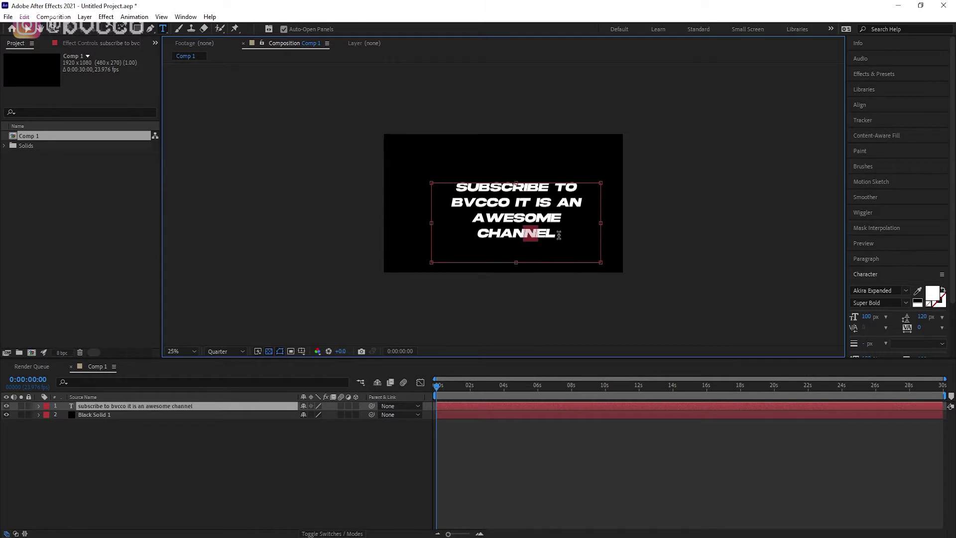
pyautogui.moveTo(557, 234); pyautogui.dragTo(448, 180)
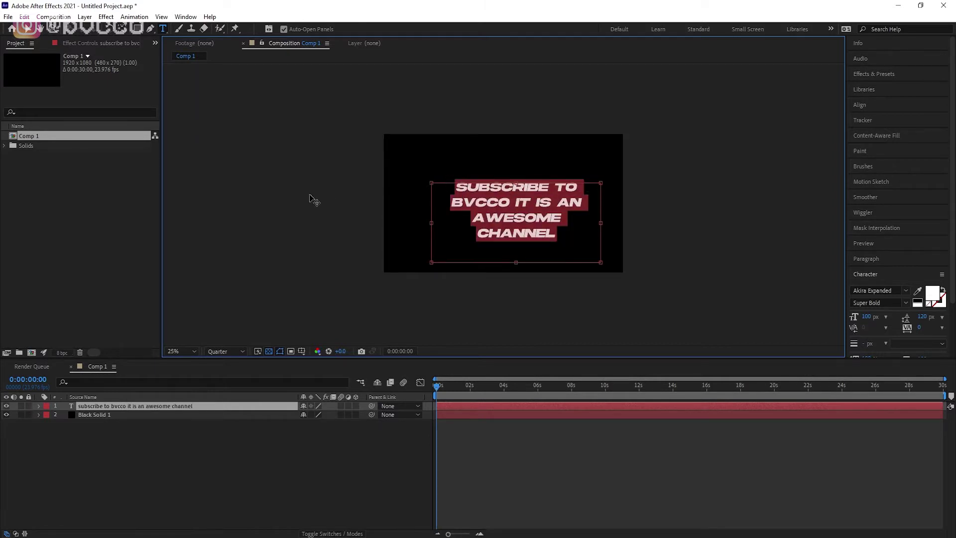
# Align the text layer to the composition's horizontal and vertical centre, then reselect the layer
pyautogui.click(123, 28)
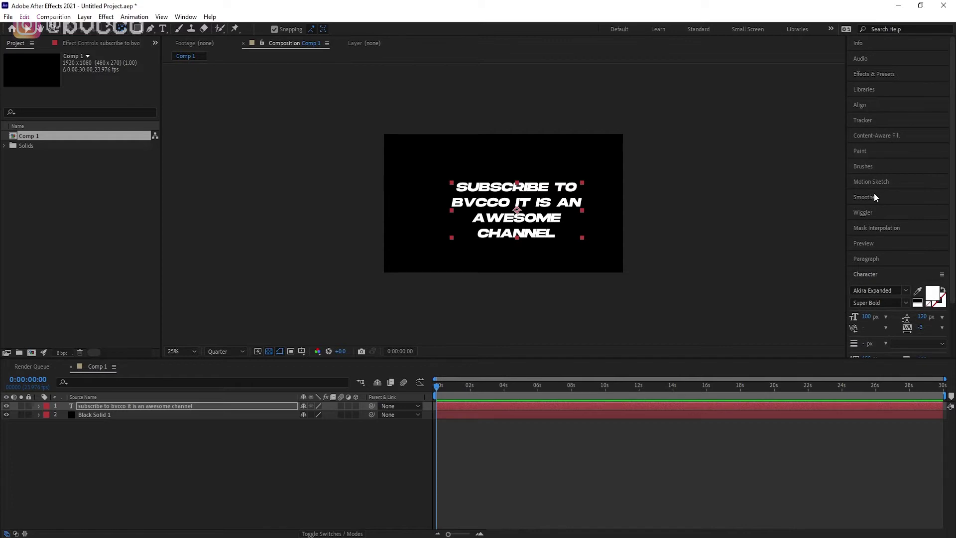
pyautogui.click(862, 106)
pyautogui.click(874, 130)
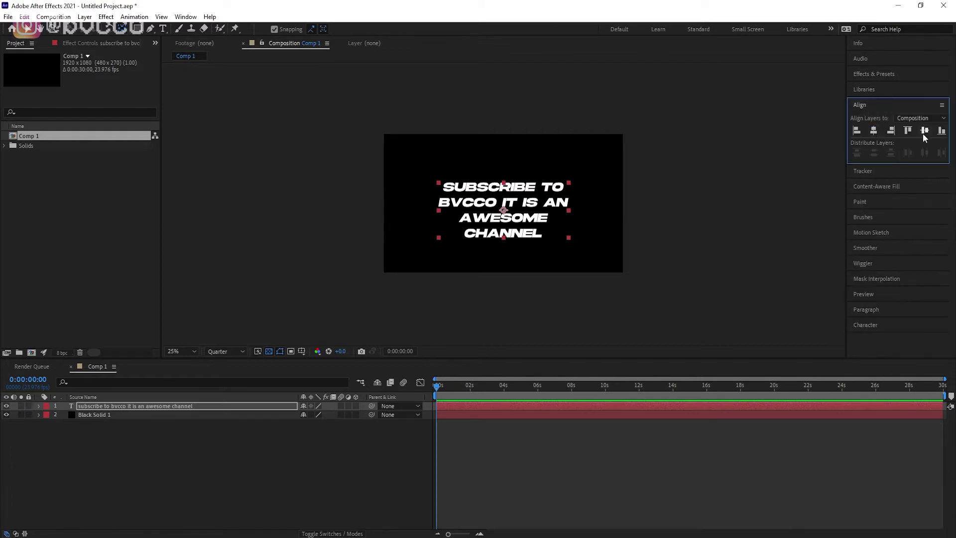
pyautogui.click(925, 131)
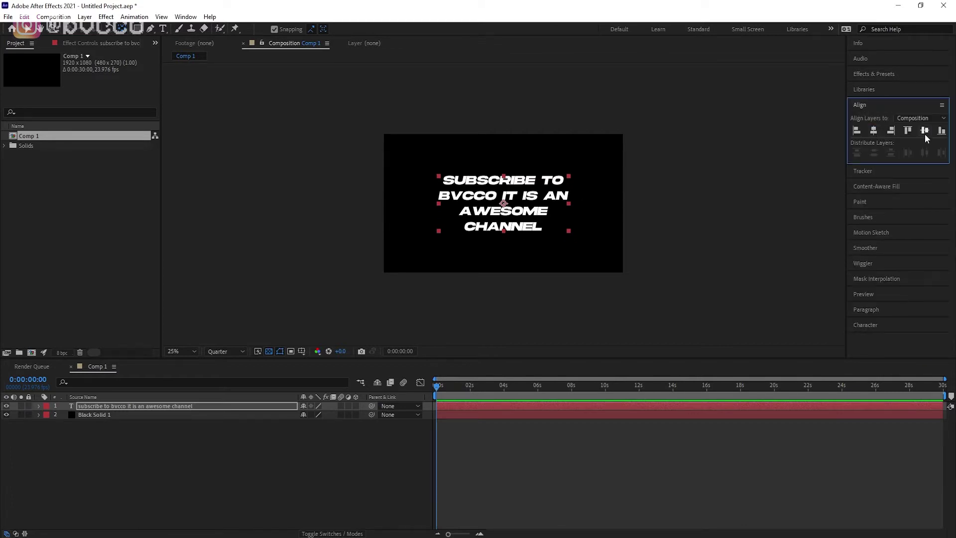
pyautogui.click(324, 422)
pyautogui.click(163, 405)
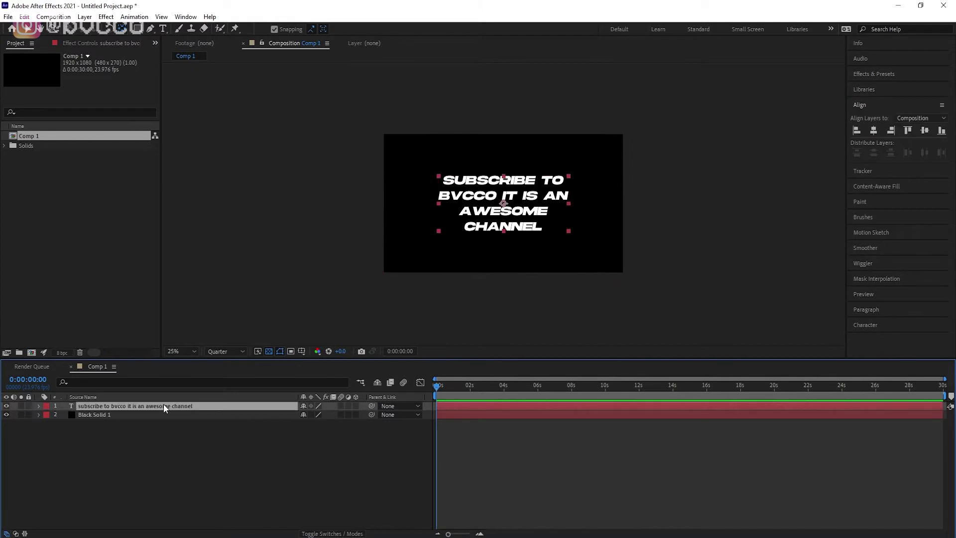
# Add a text animator with Character Offset to the text layer
pyautogui.rightClick(165, 407)
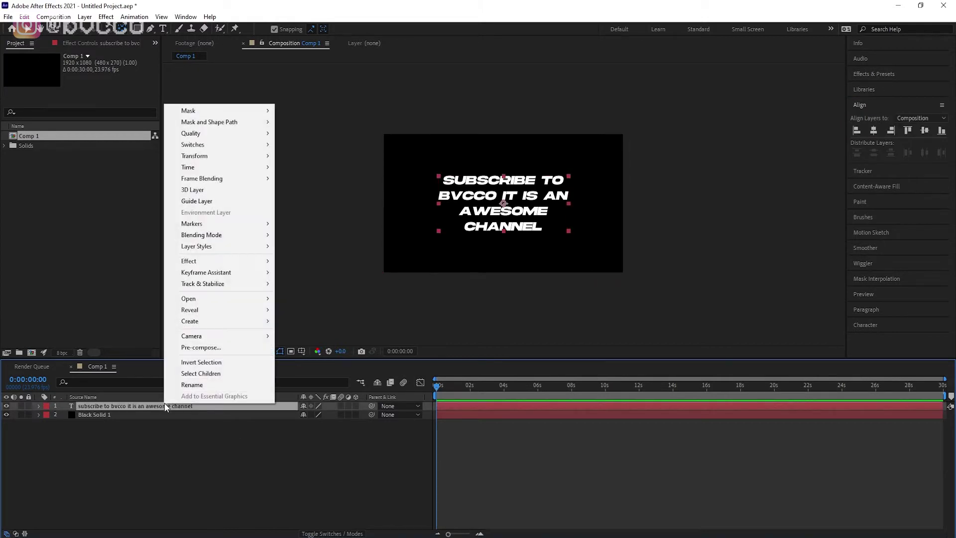
pyautogui.click(148, 405)
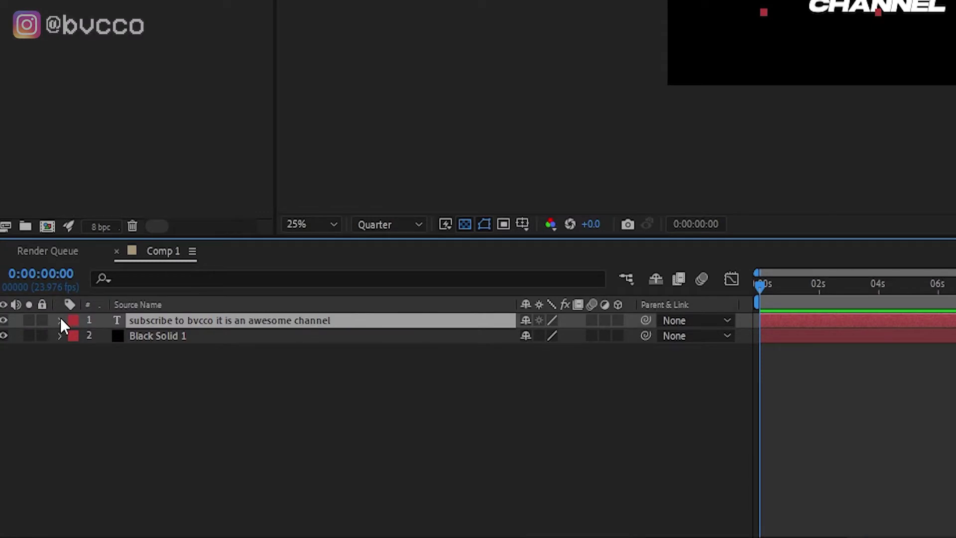
pyautogui.click(61, 321)
pyautogui.click(627, 336)
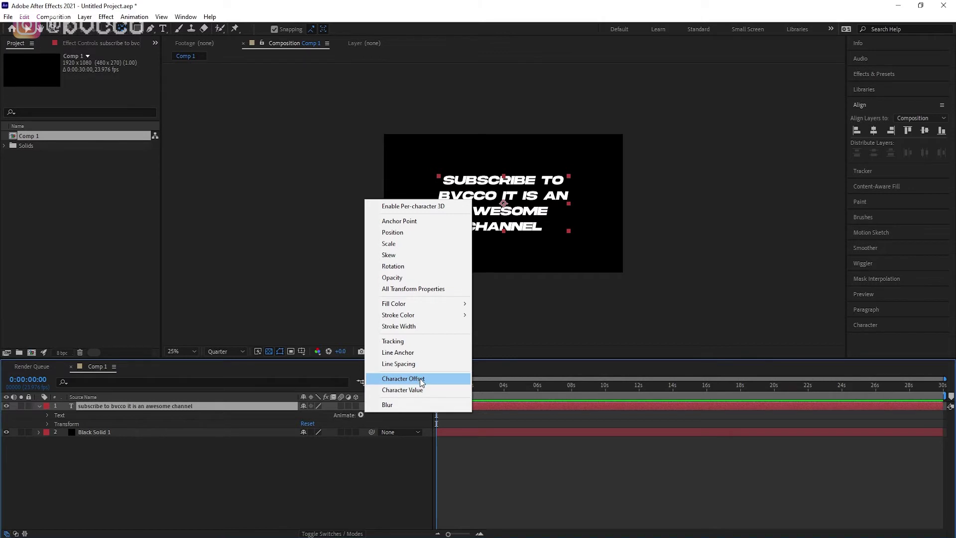
pyautogui.click(403, 379)
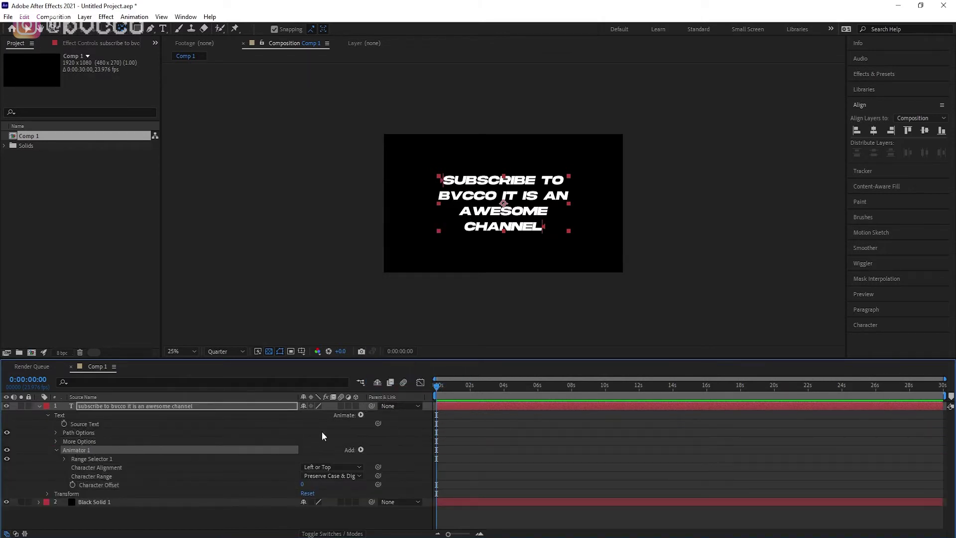
# Add an Opacity property to Animator 1
pyautogui.click(360, 450)
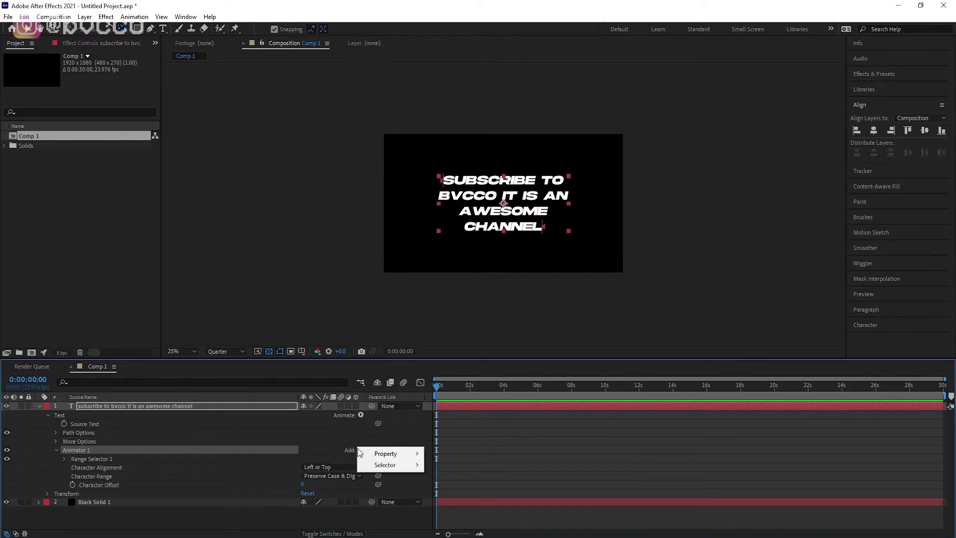
pyautogui.moveTo(416, 448)
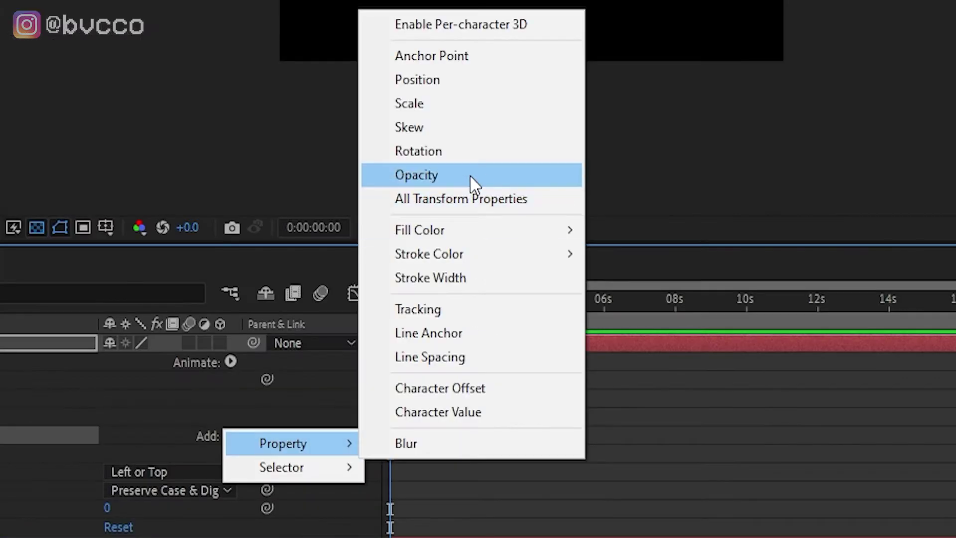
pyautogui.click(476, 326)
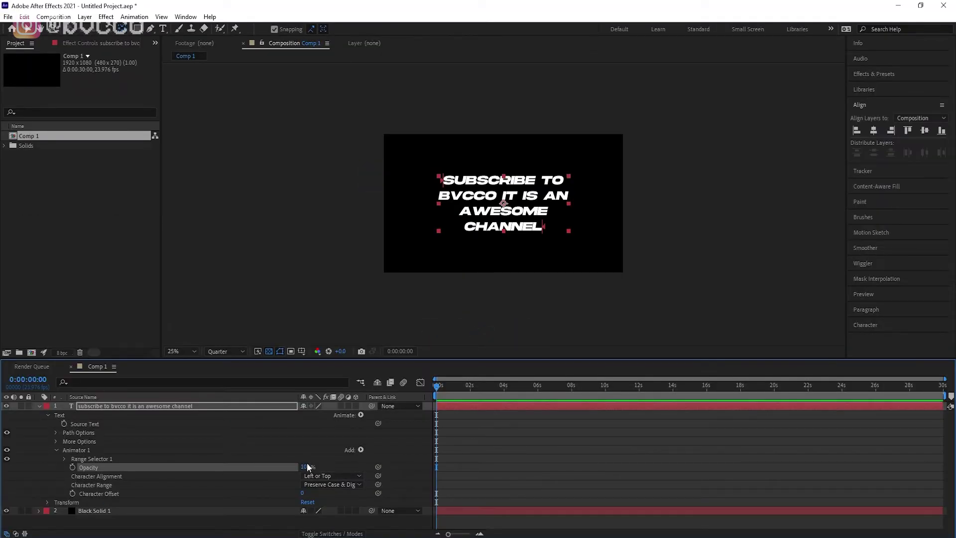
# Lower Animator 1's Opacity to 0%
pyautogui.moveTo(309, 465); pyautogui.dragTo(103, 467)
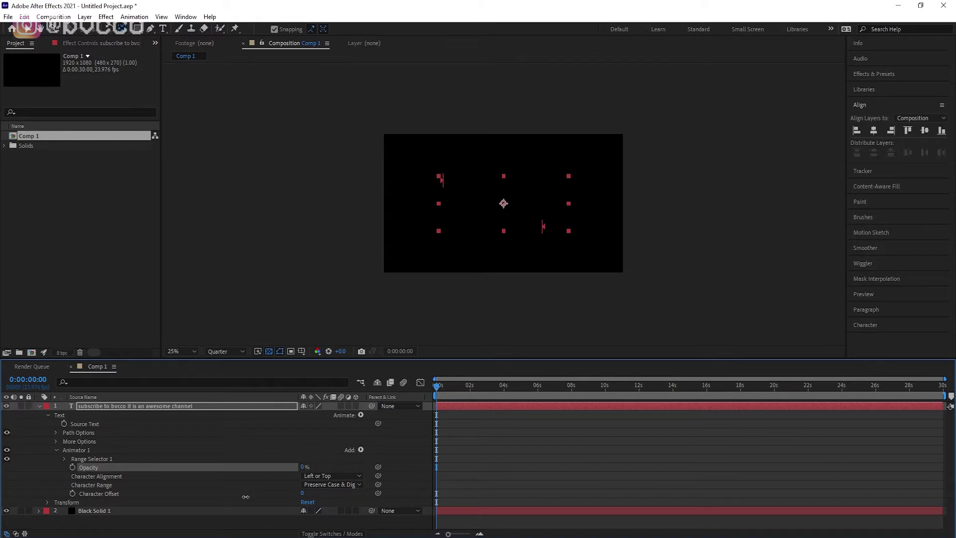
pyautogui.click(57, 450)
pyautogui.click(56, 449)
# Set Range Selector 1's Offset to -100% so the full text shows
pyautogui.click(63, 459)
pyautogui.scroll(-1, 59, 477)
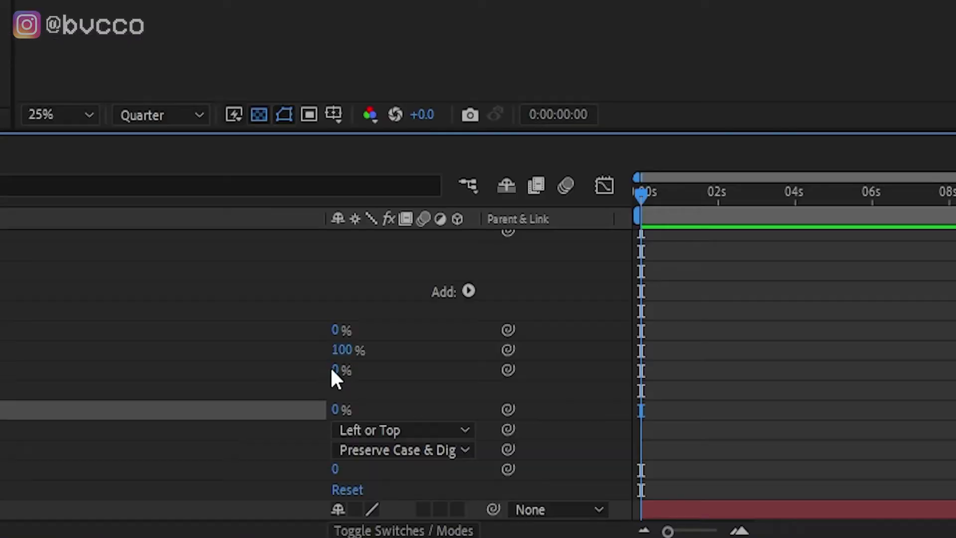
pyautogui.moveTo(303, 465)
pyautogui.mouseDown()
pyautogui.moveTo(315, 454)
pyautogui.moveTo(288, 466)
pyautogui.mouseUp()
pyautogui.moveTo(300, 376); pyautogui.dragTo(355, 372)
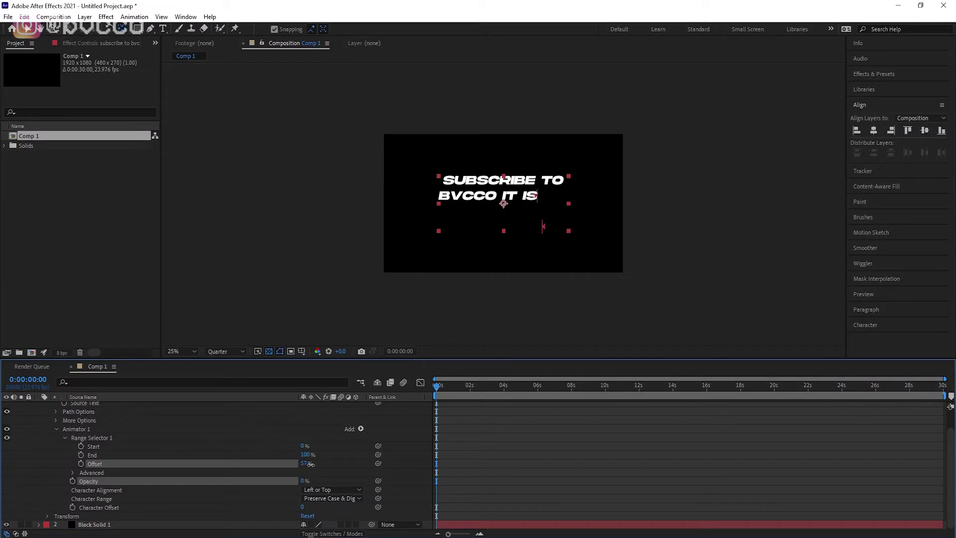
pyautogui.moveTo(311, 465); pyautogui.dragTo(249, 495)
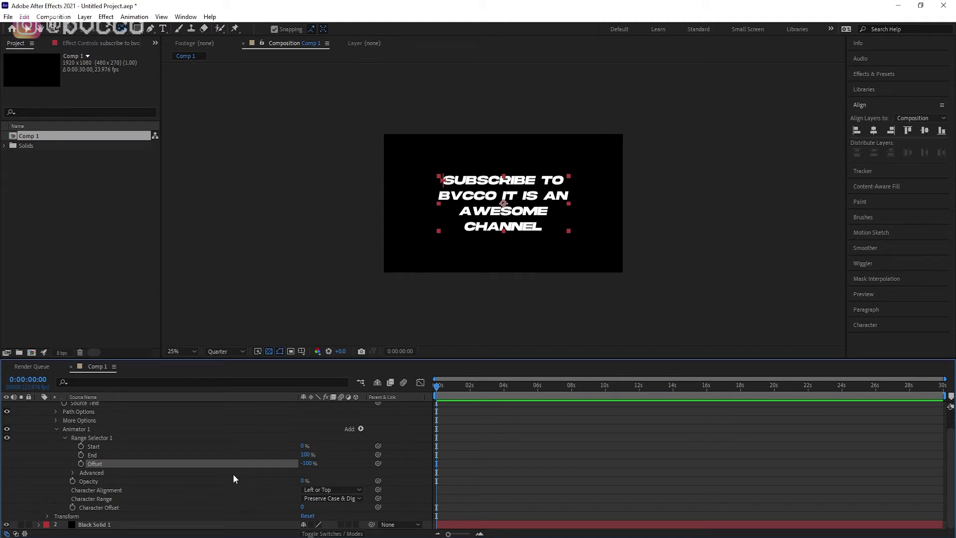
# Set the Range Selector's Advanced Smoothness to 0% and preview the animation
pyautogui.click(70, 473)
pyautogui.scroll(-3, 82, 470)
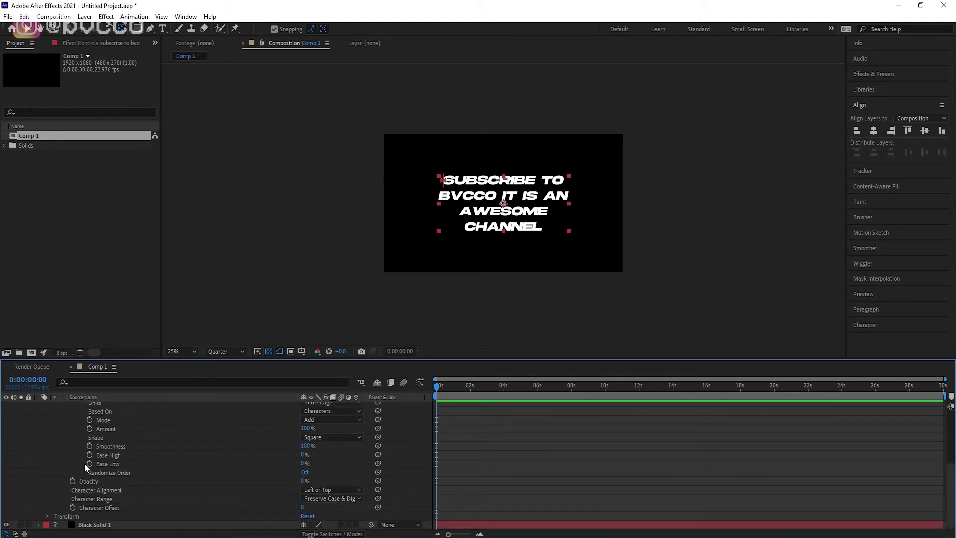
pyautogui.scroll(1, 85, 462)
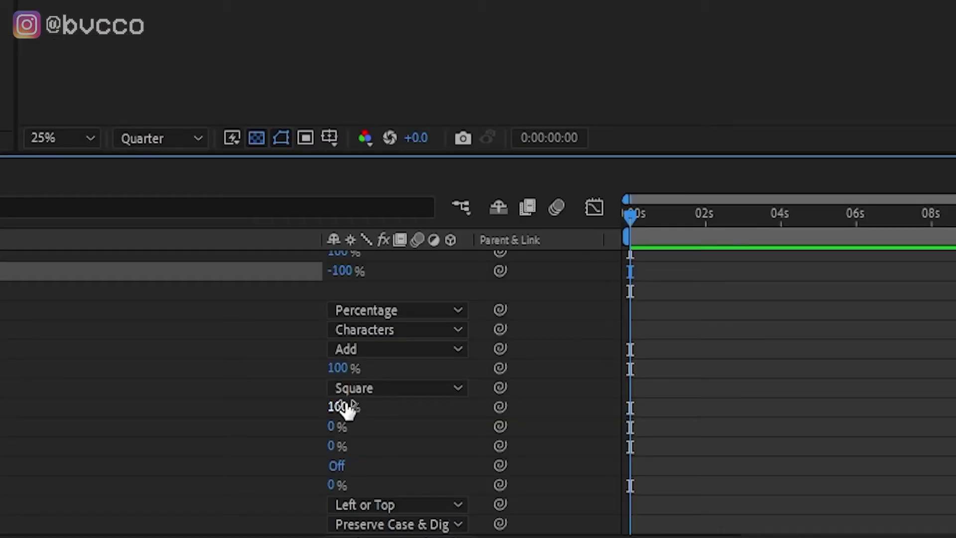
pyautogui.moveTo(347, 409); pyautogui.dragTo(243, 436)
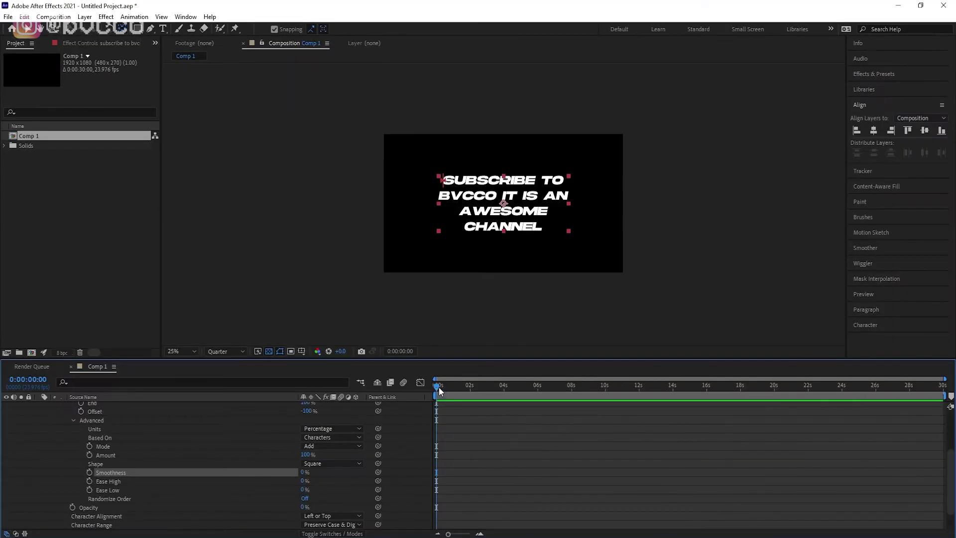
pyautogui.press('space')
pyautogui.press('space')
# Set the Offset to -100% and add its first keyframe at 0:00:00:00
pyautogui.scroll(1, 241, 457)
pyautogui.moveTo(305, 438); pyautogui.dragTo(276, 452)
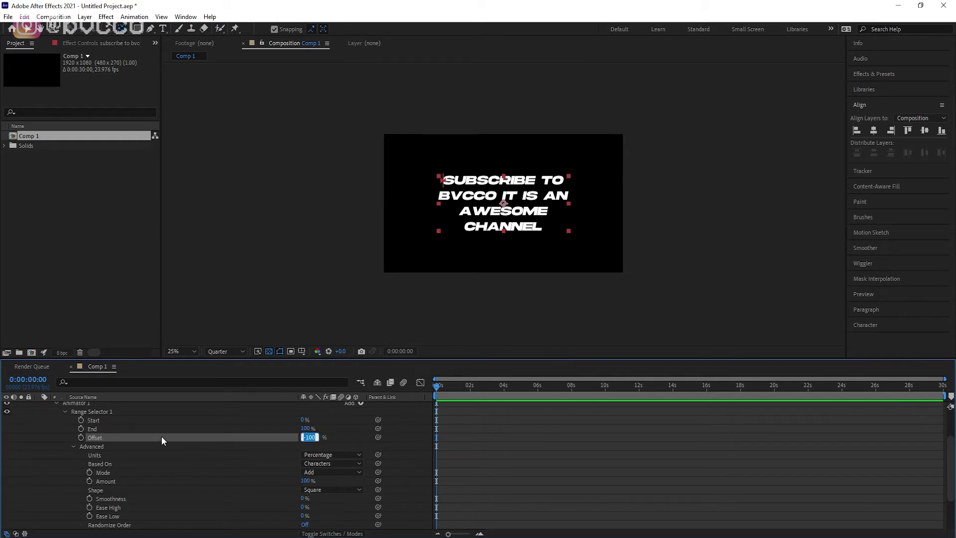
pyautogui.click(81, 437)
# Keyframe Offset at 0% at the start and 100% at 8 seconds, then preview the type-on
pyautogui.write('0')
pyautogui.click(277, 455)
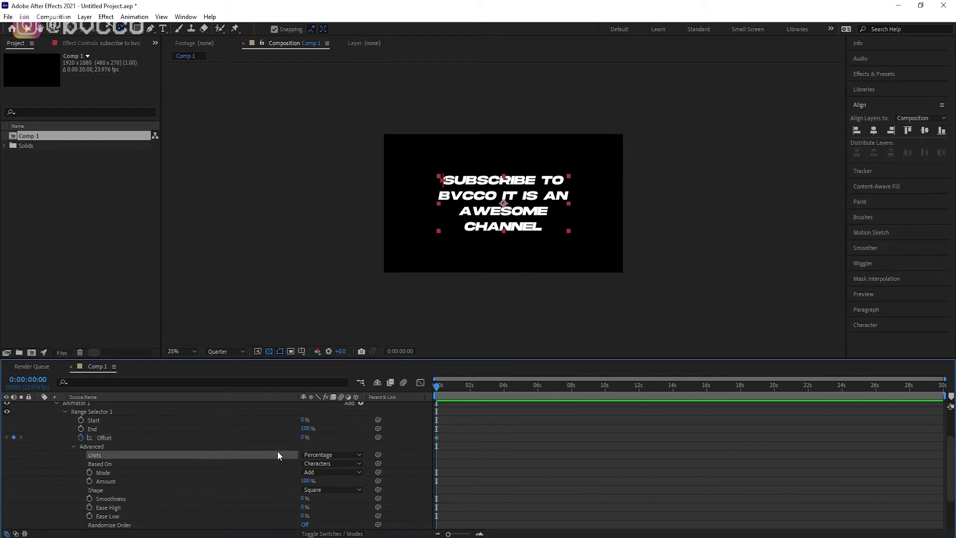
pyautogui.moveTo(462, 399); pyautogui.dragTo(572, 391)
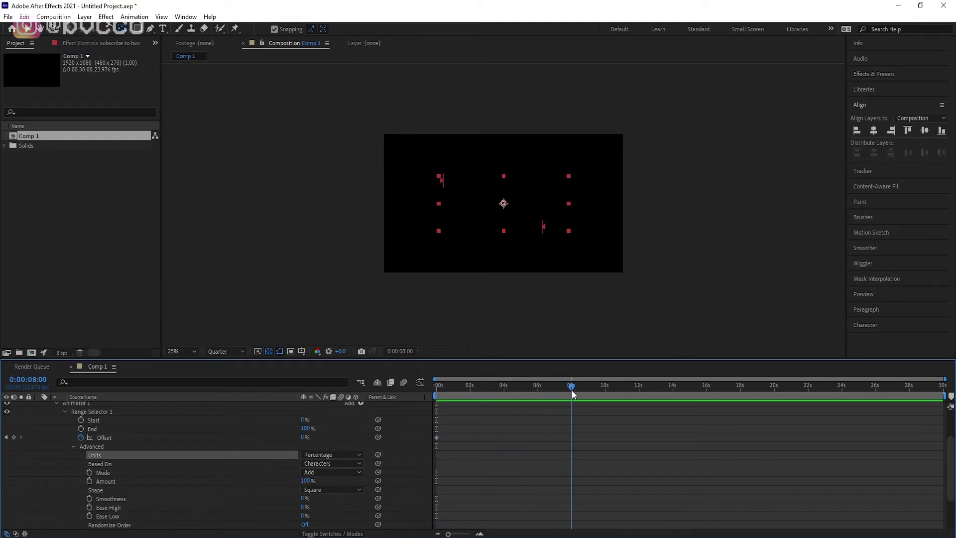
pyautogui.moveTo(303, 440)
pyautogui.mouseDown()
pyautogui.moveTo(327, 435)
pyautogui.moveTo(306, 440)
pyautogui.mouseUp()
pyautogui.click(304, 438)
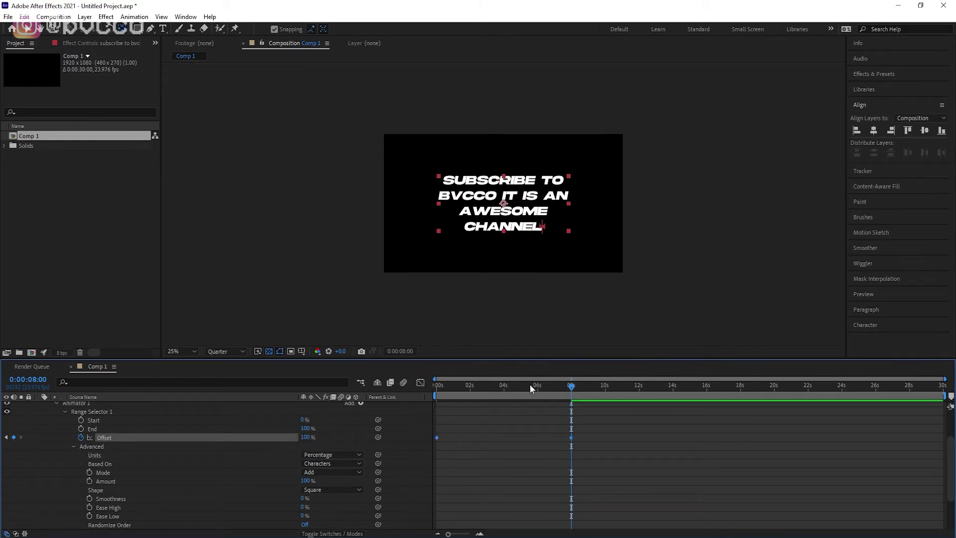
pyautogui.moveTo(530, 384); pyautogui.dragTo(431, 408)
pyautogui.press('space')
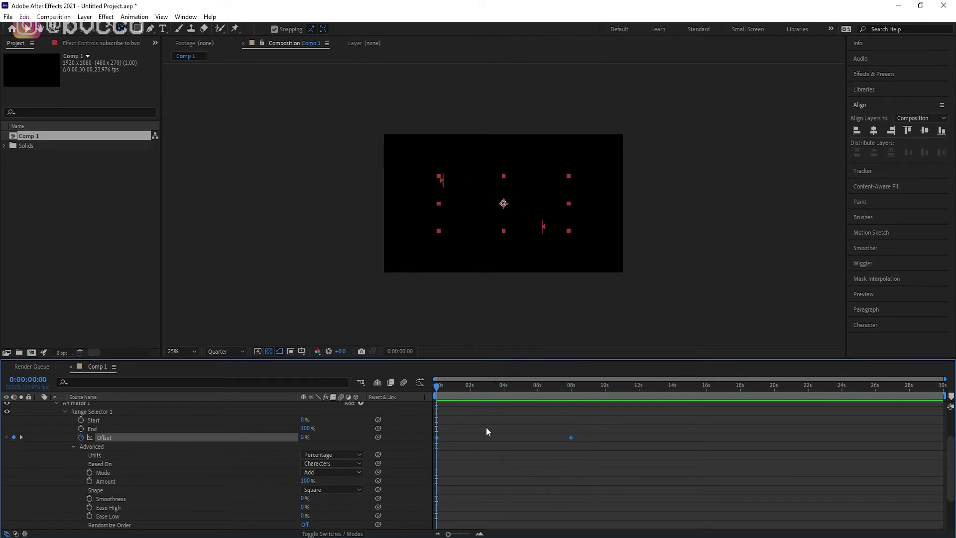
# Move the 100% Offset keyframe from 8 seconds to about 0:00:02:08 and preview the faster reveal
pyautogui.moveTo(443, 386); pyautogui.dragTo(493, 398)
pyautogui.click(572, 433)
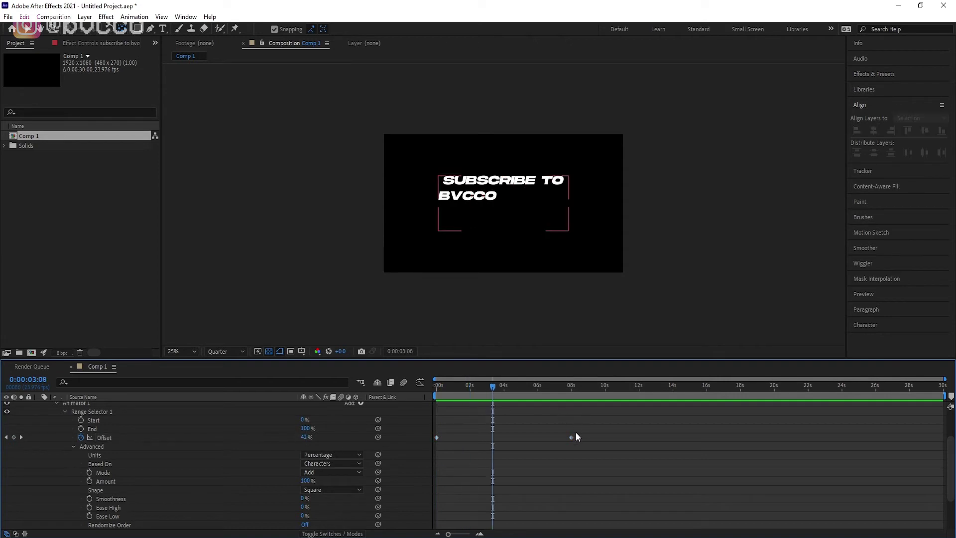
pyautogui.moveTo(571, 437); pyautogui.dragTo(474, 444)
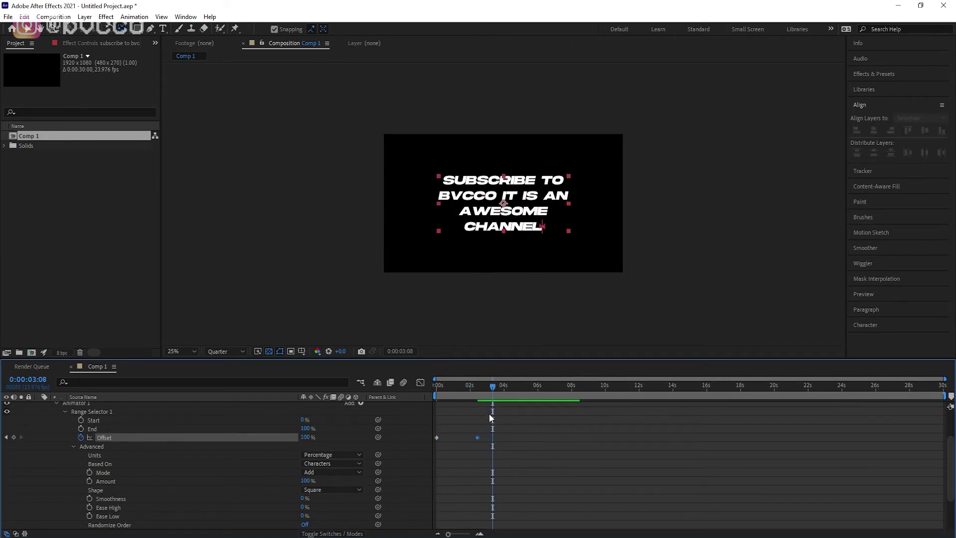
pyautogui.moveTo(491, 387); pyautogui.dragTo(426, 413)
pyautogui.press('space')
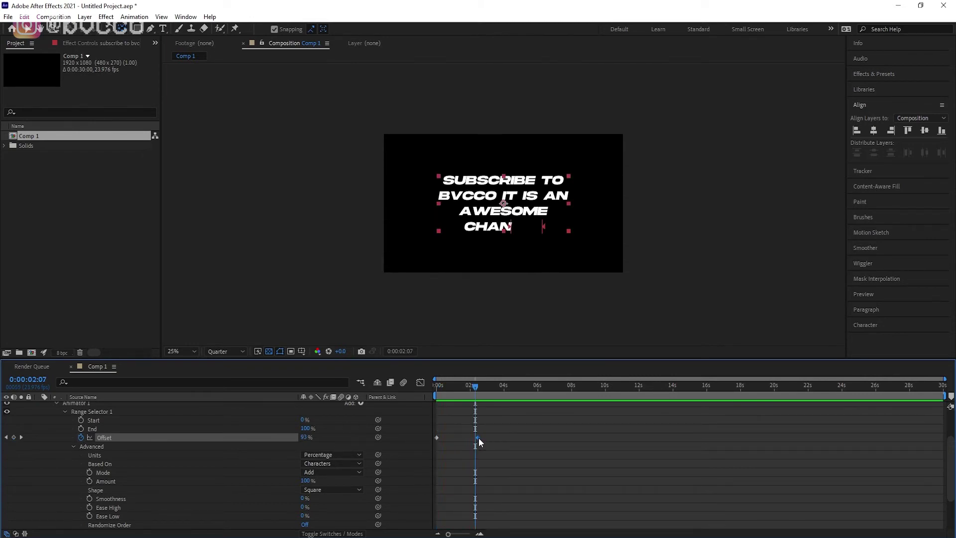
pyautogui.press('space')
pyautogui.moveTo(504, 467); pyautogui.dragTo(403, 428)
pyautogui.press('space')
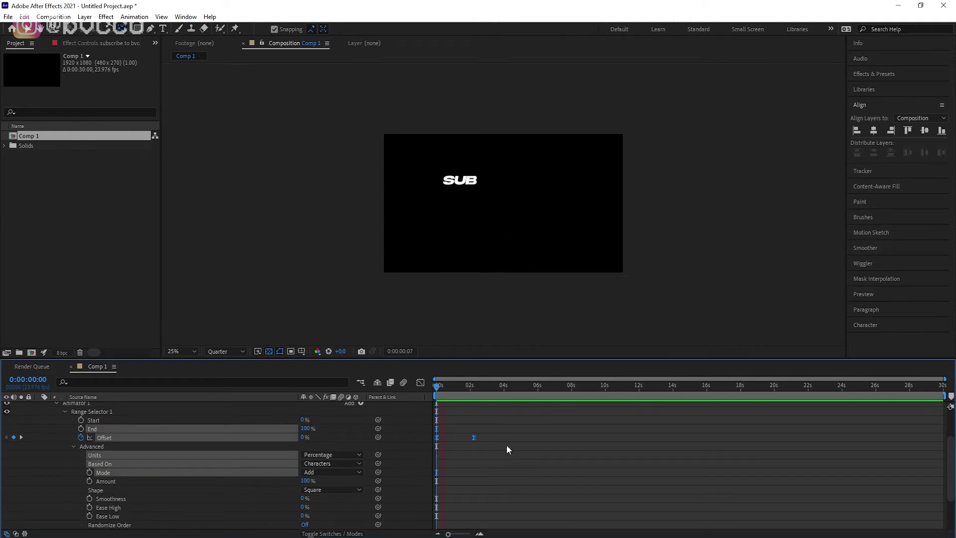
pyautogui.click(501, 435)
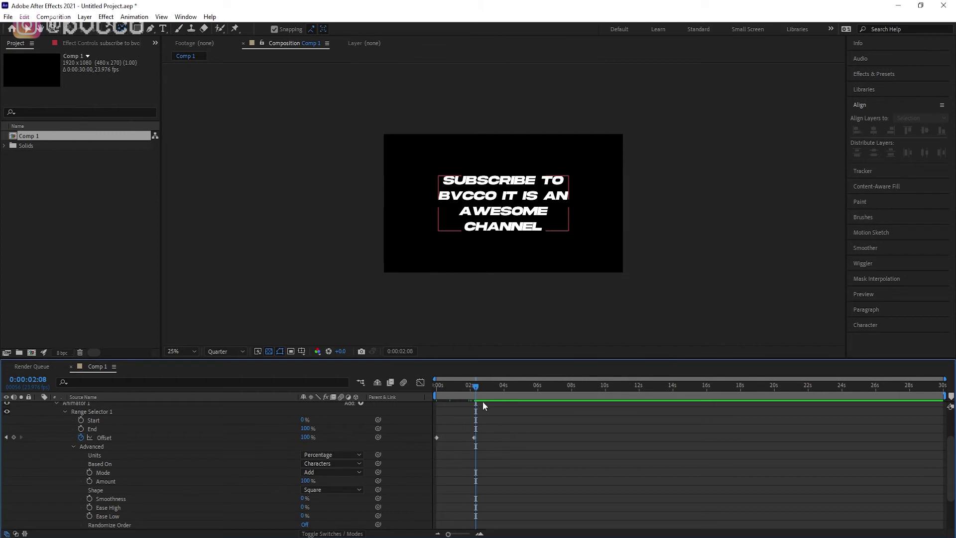
# Apply Easy Ease (F9) to both Offset keyframes and preview the result
pyautogui.moveTo(483, 401); pyautogui.dragTo(437, 394)
pyautogui.moveTo(536, 471); pyautogui.dragTo(362, 427)
pyautogui.moveTo(506, 470); pyautogui.dragTo(419, 424)
pyautogui.press('F9')
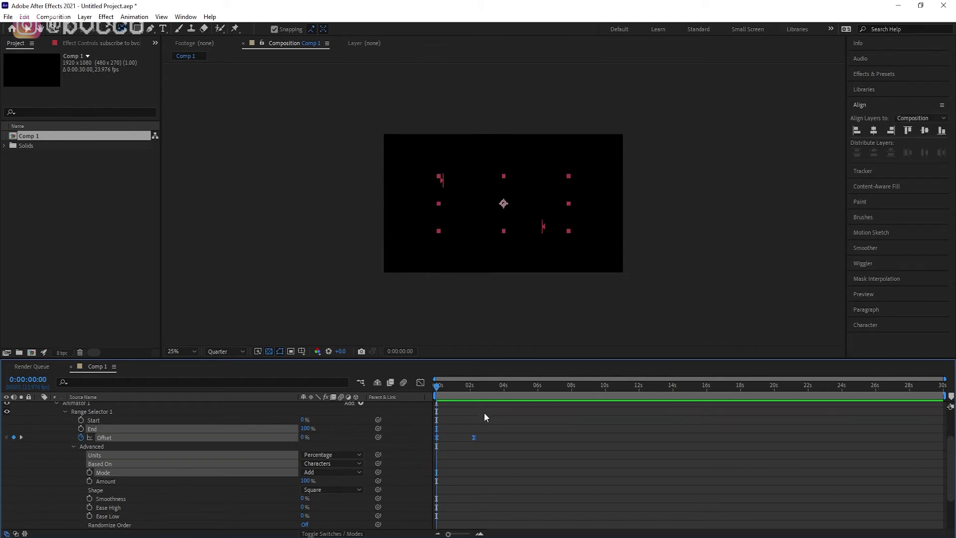
pyautogui.click(484, 412)
pyautogui.press('space')
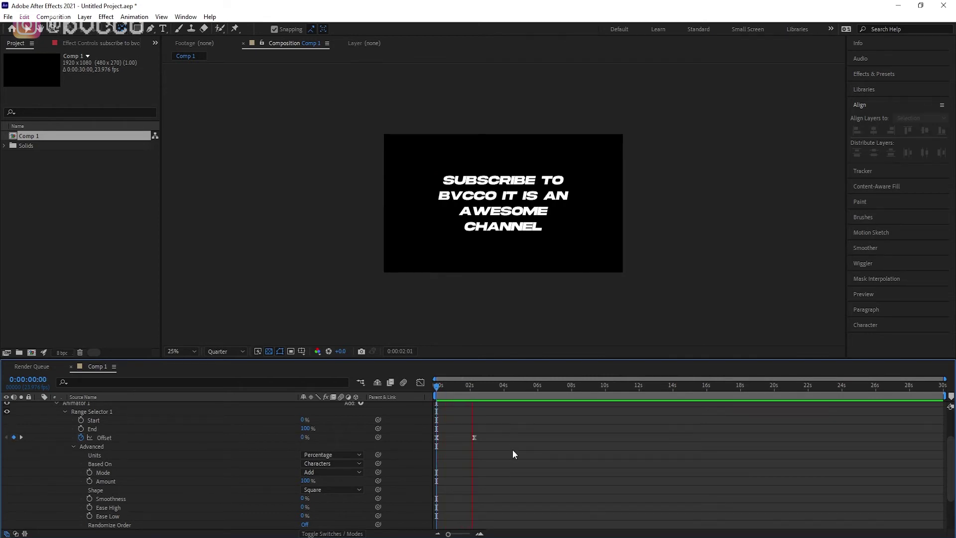
pyautogui.press('space')
pyautogui.press('space')
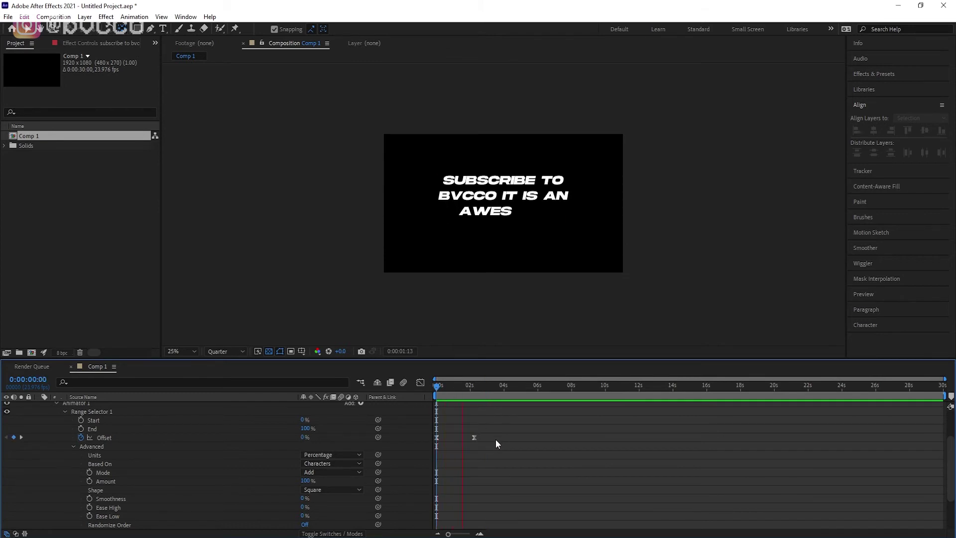
pyautogui.press('space')
# Move the ending Offset keyframe to about 6 seconds and preview the slower reveal
pyautogui.moveTo(474, 438); pyautogui.dragTo(538, 428)
pyautogui.click(505, 387)
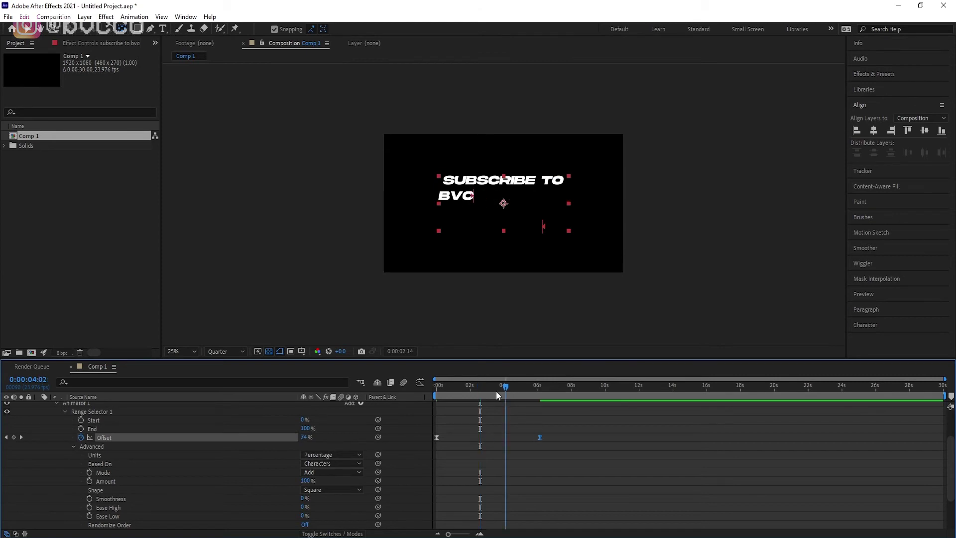
pyautogui.press('Home')
pyautogui.press('space')
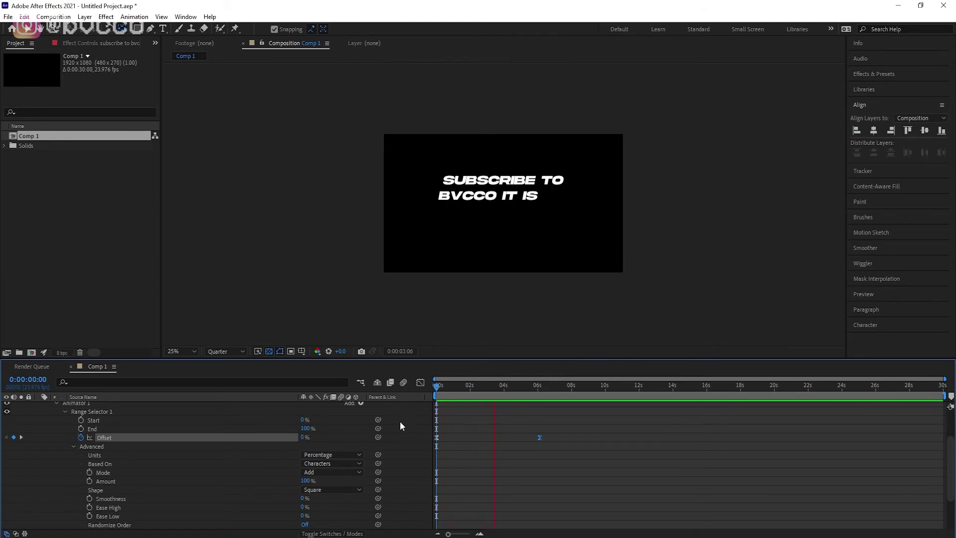
pyautogui.press('space')
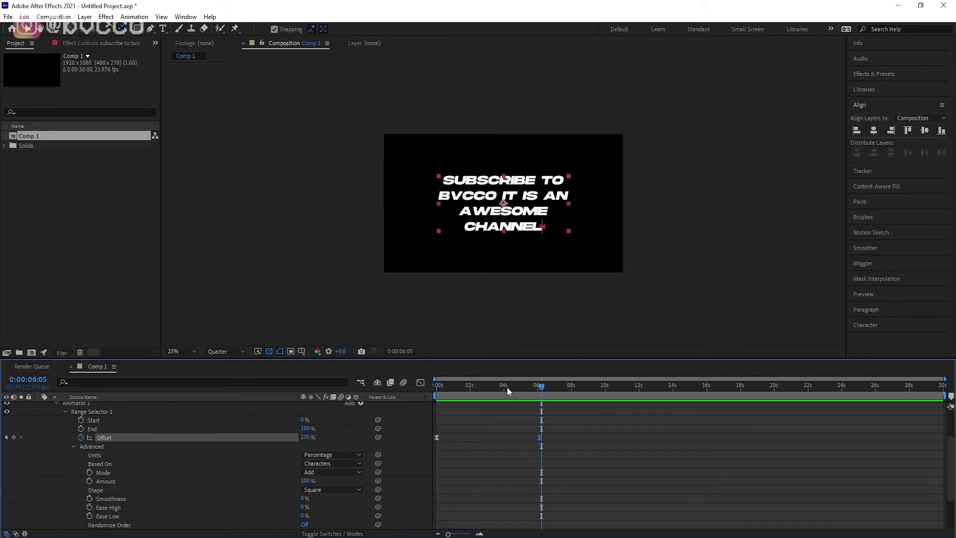
pyautogui.moveTo(507, 387); pyautogui.dragTo(432, 405)
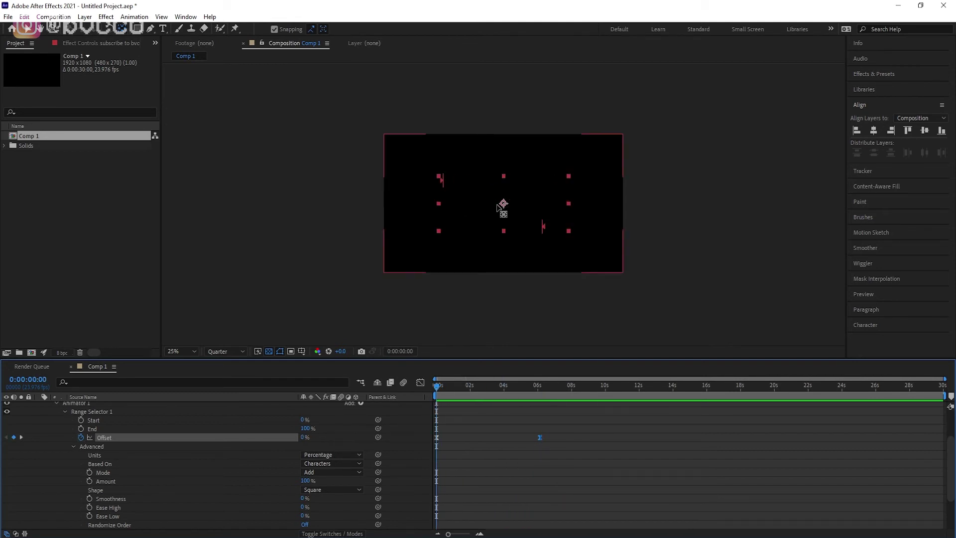
pyautogui.moveTo(440, 396); pyautogui.dragTo(417, 399)
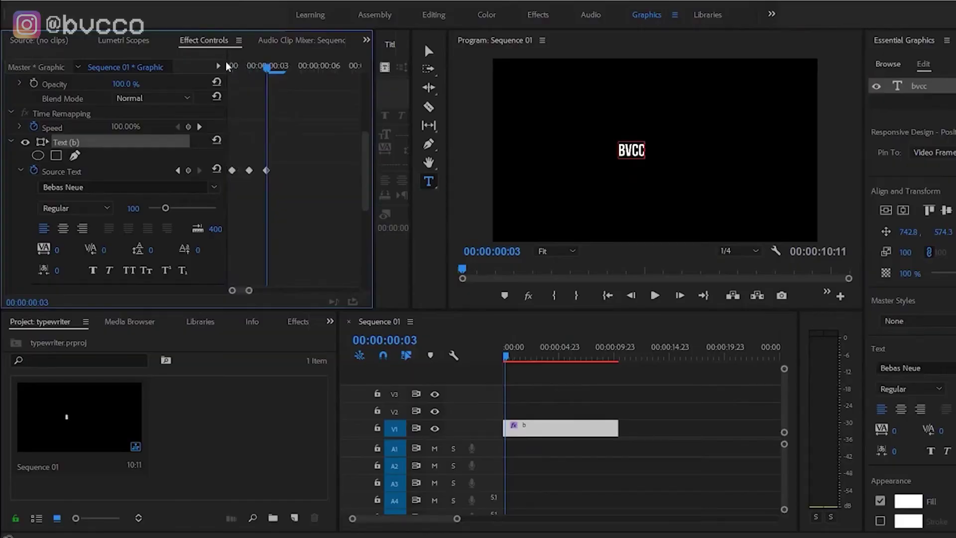
# In Premiere Pro, step forward to frame 4 so the title reads BVCCO
pyautogui.hotkey('shift', '3')
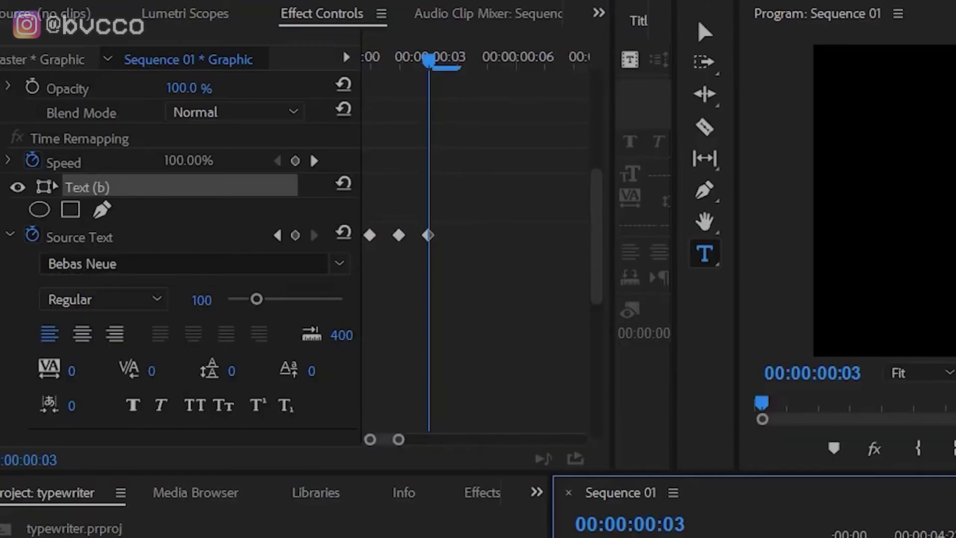
pyautogui.hotkey('shift', '4')
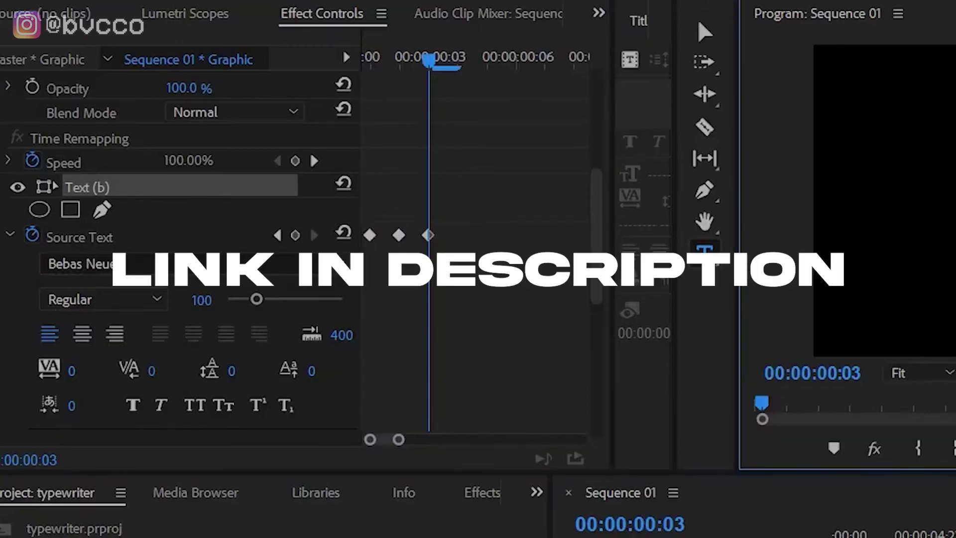
pyautogui.press('Right')
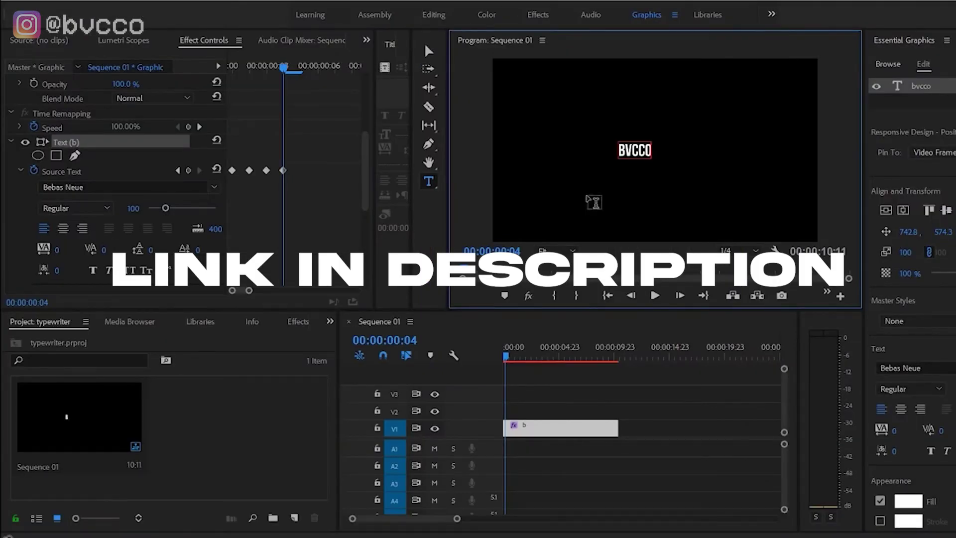